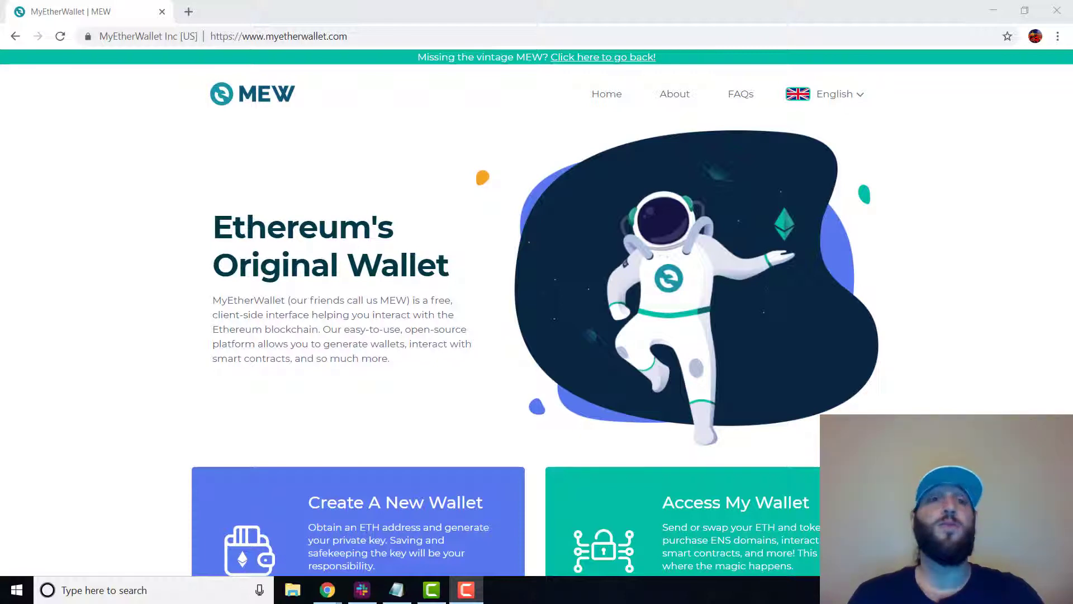
- Browse the Access by Hardware wallet options, close them, and return to the MEW home page
{"action": "left_click", "coordinate": [741, 519]}
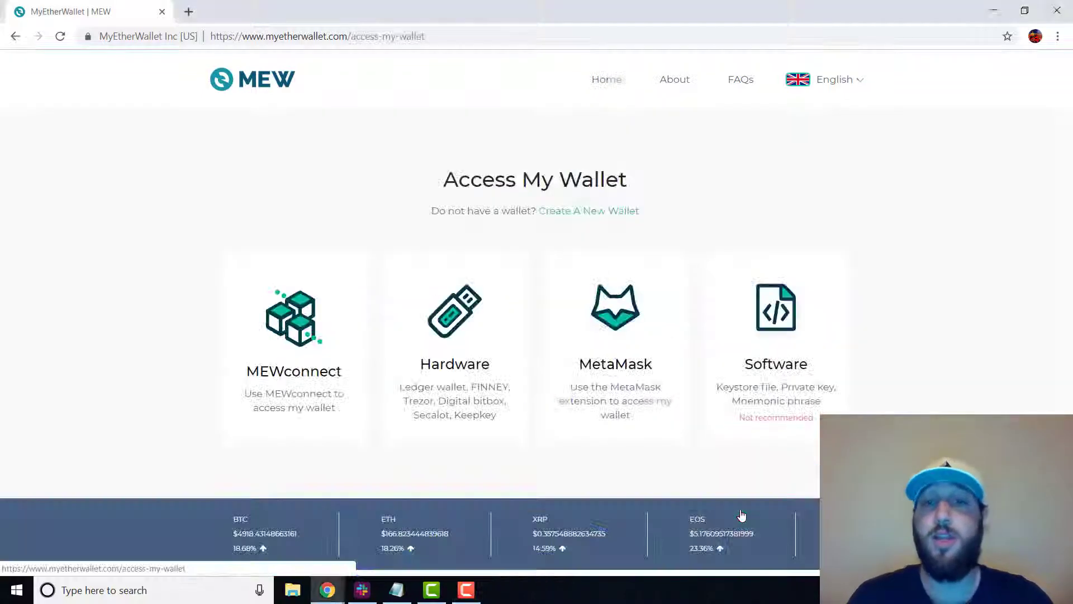
{"action": "left_click", "coordinate": [422, 352]}
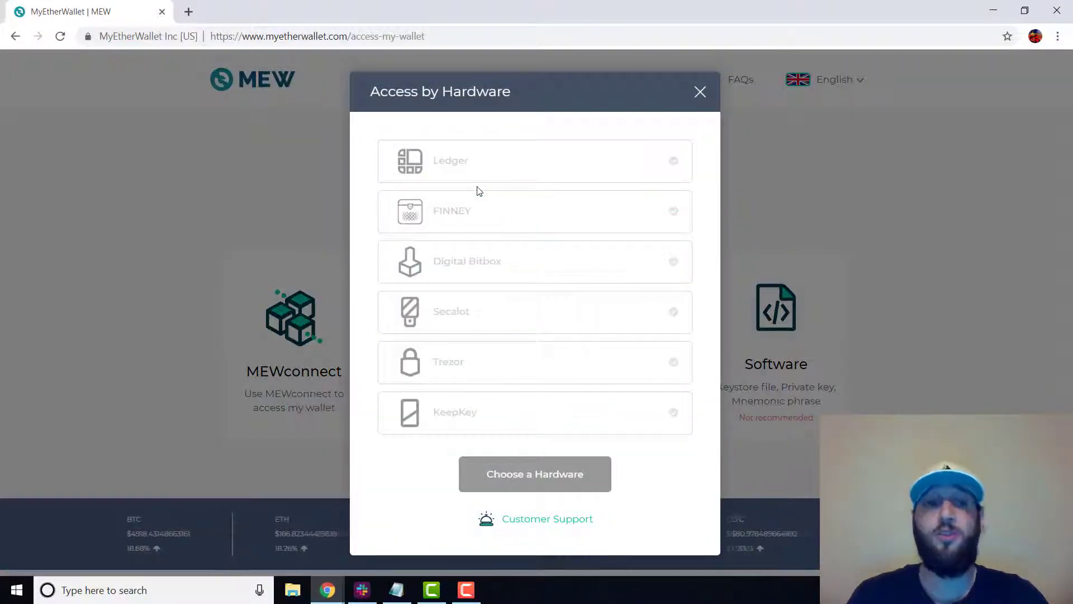
{"action": "left_click", "coordinate": [261, 201]}
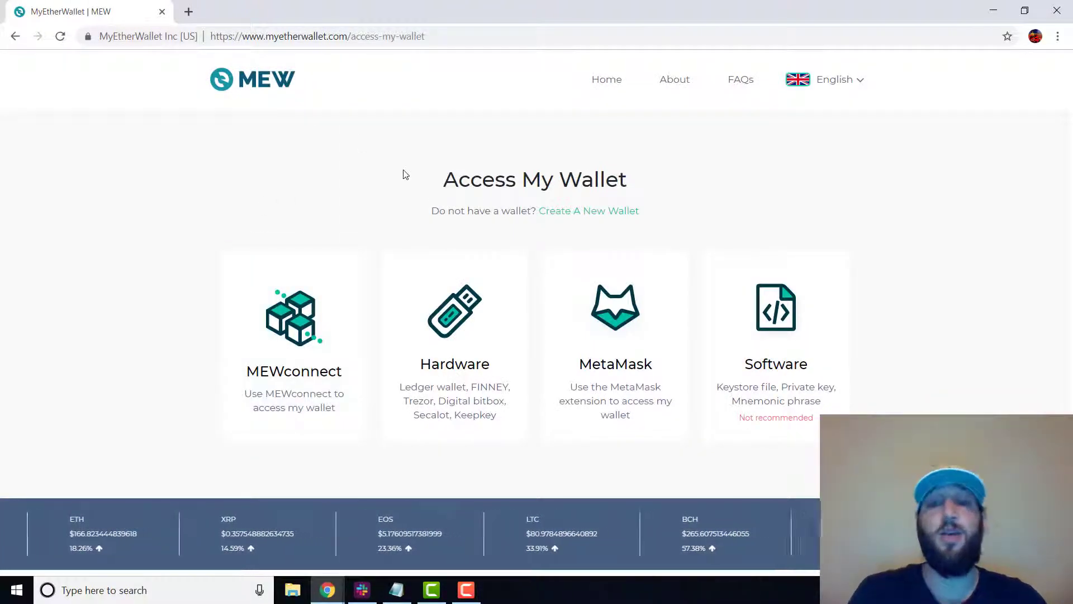
{"action": "left_click", "coordinate": [237, 91]}
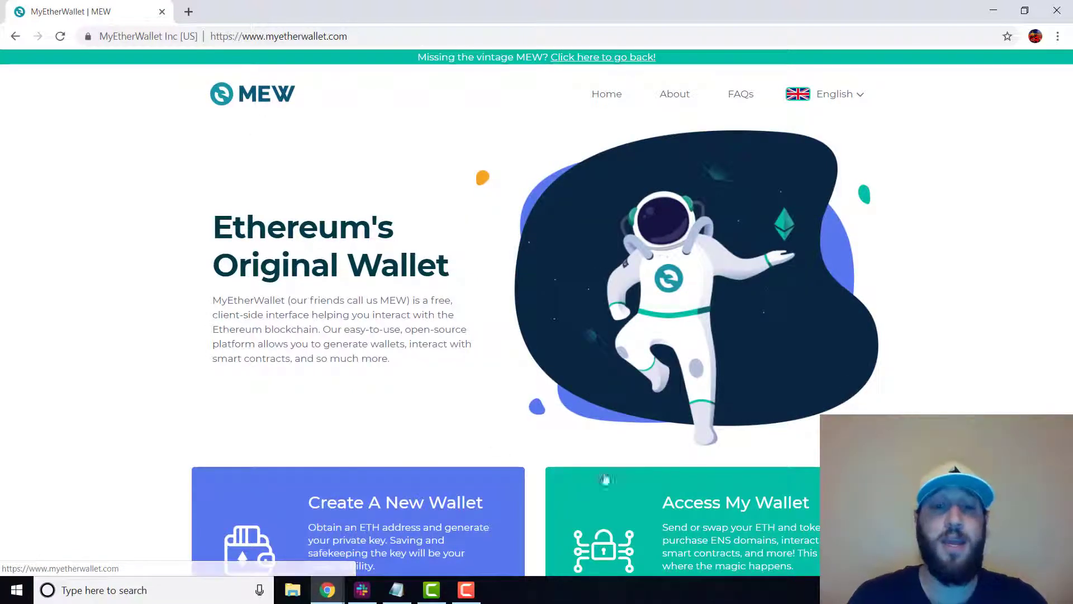
- Create a wallet By Keystore File, paste a password shown in plain text, and continue
{"action": "left_click", "coordinate": [390, 501]}
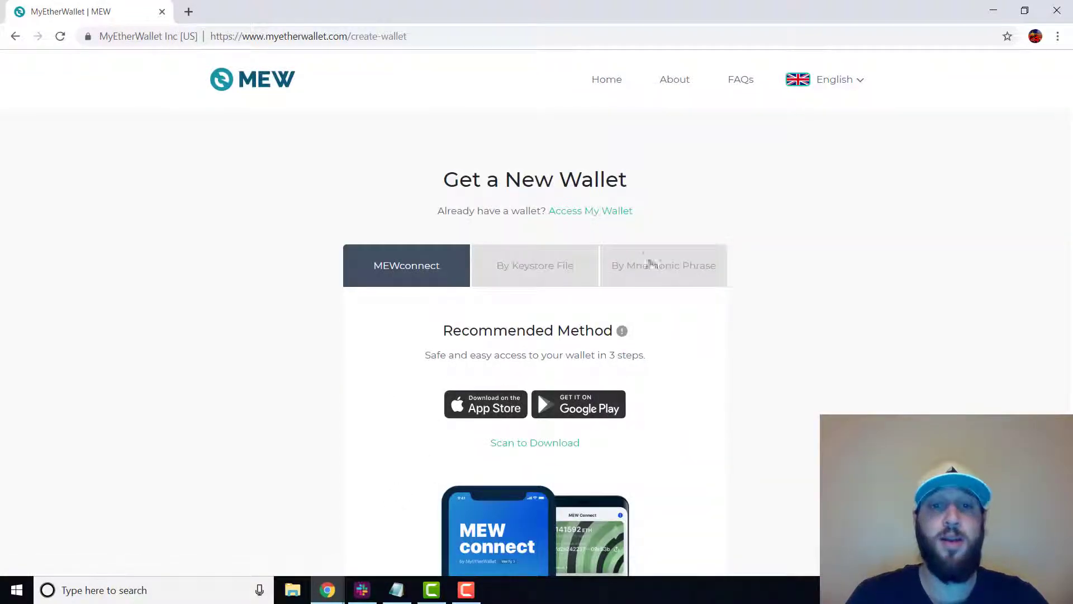
{"action": "left_click", "coordinate": [541, 275]}
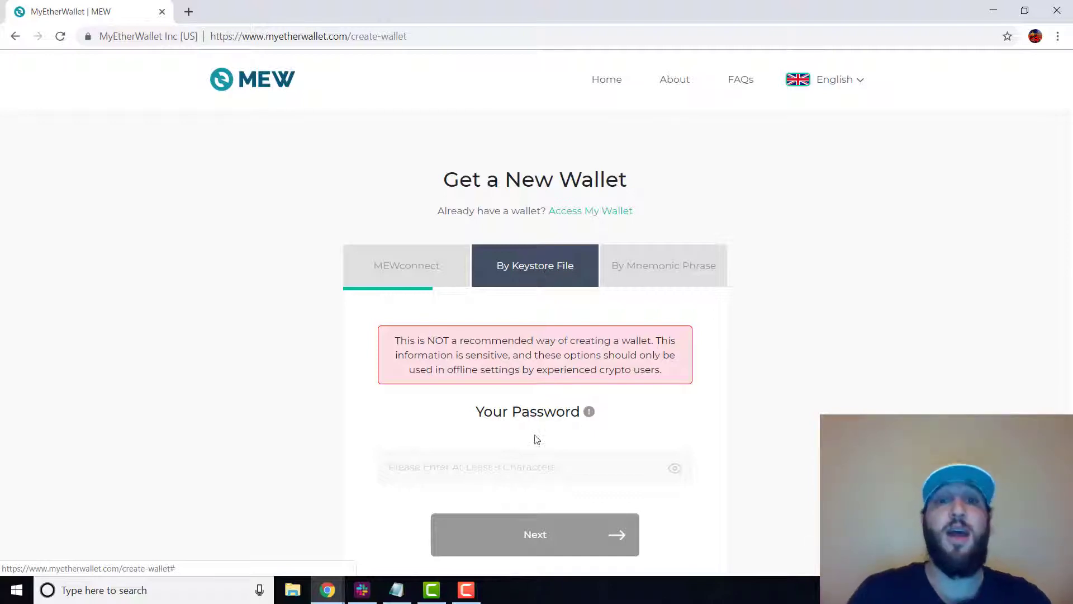
{"action": "left_click", "coordinate": [537, 461]}
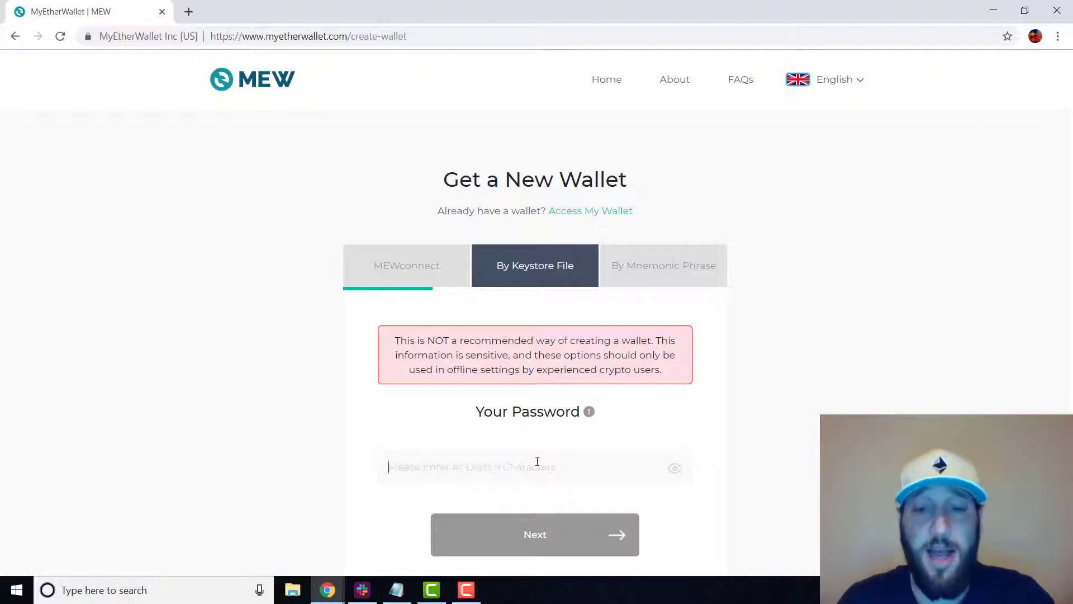
{"action": "left_click", "coordinate": [674, 468]}
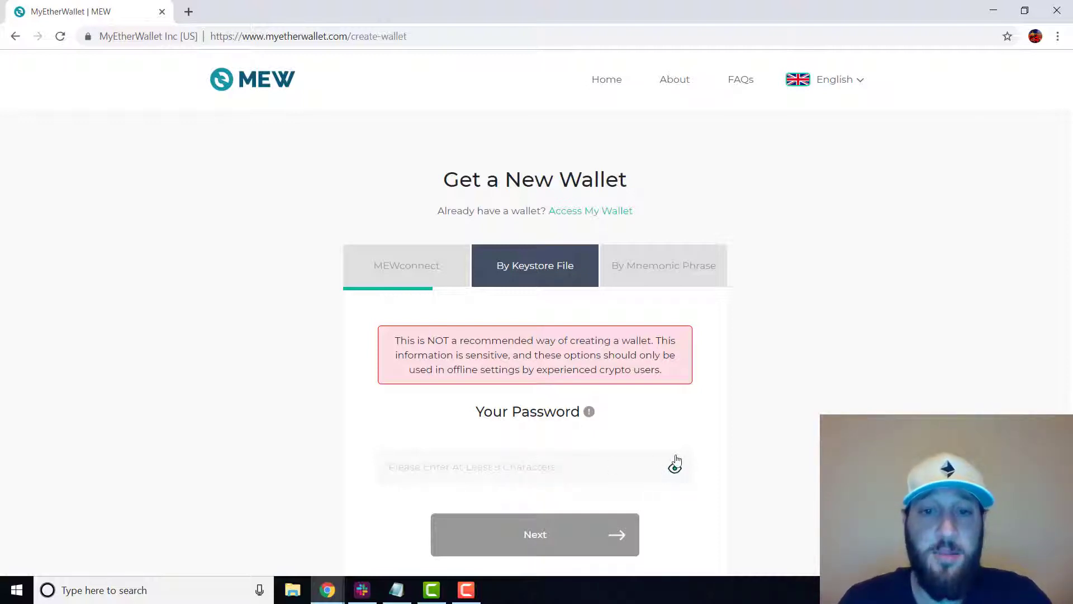
{"action": "left_click", "coordinate": [626, 469]}
{"action": "key", "text": "ctrl+v"}
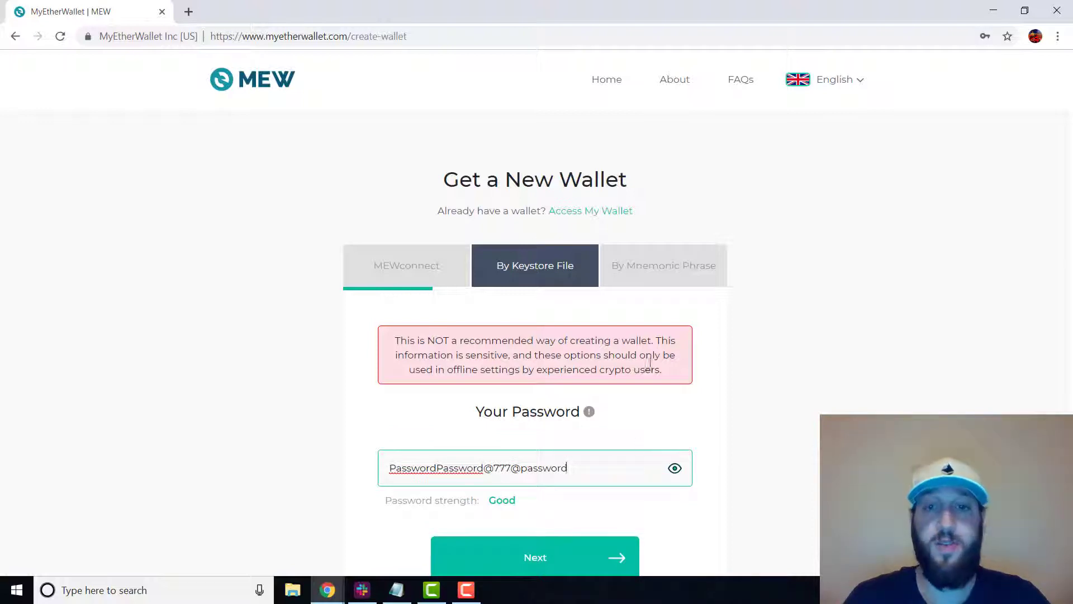
{"action": "left_click", "coordinate": [552, 547]}
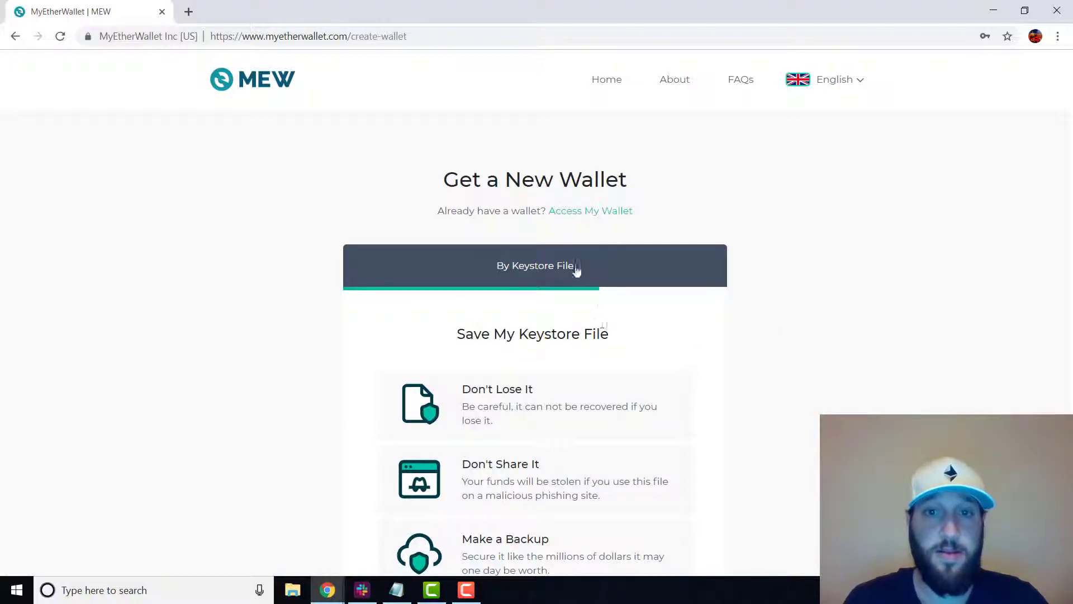
- Download the new wallet's keystore file and proceed to Access My Wallet
{"action": "scroll", "coordinate": [584, 335], "scroll_direction": "down", "scroll_amount": 2}
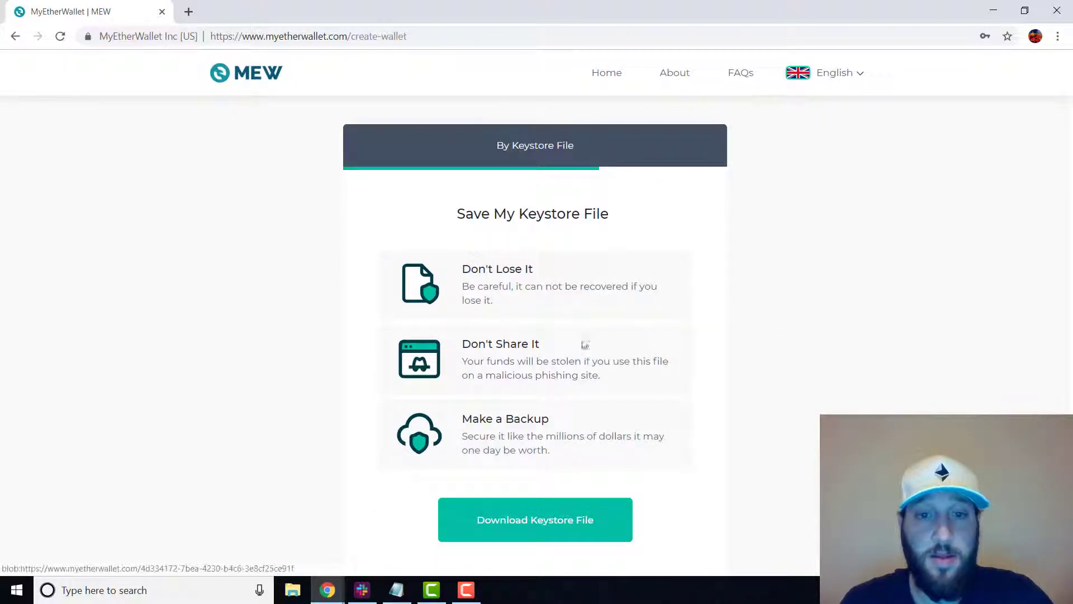
{"action": "left_click", "coordinate": [569, 506]}
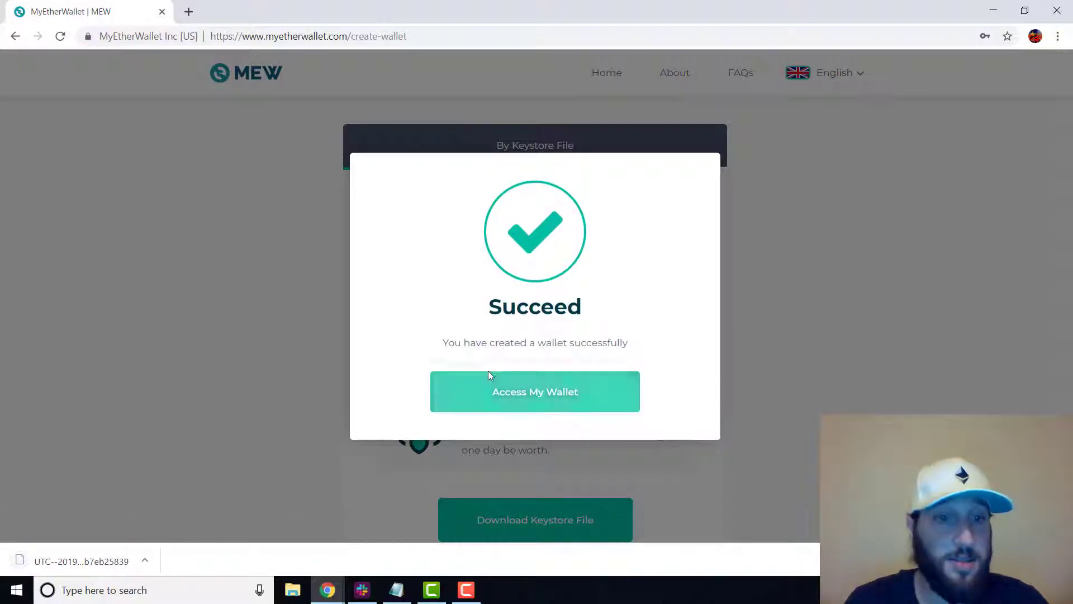
{"action": "left_click", "coordinate": [556, 394]}
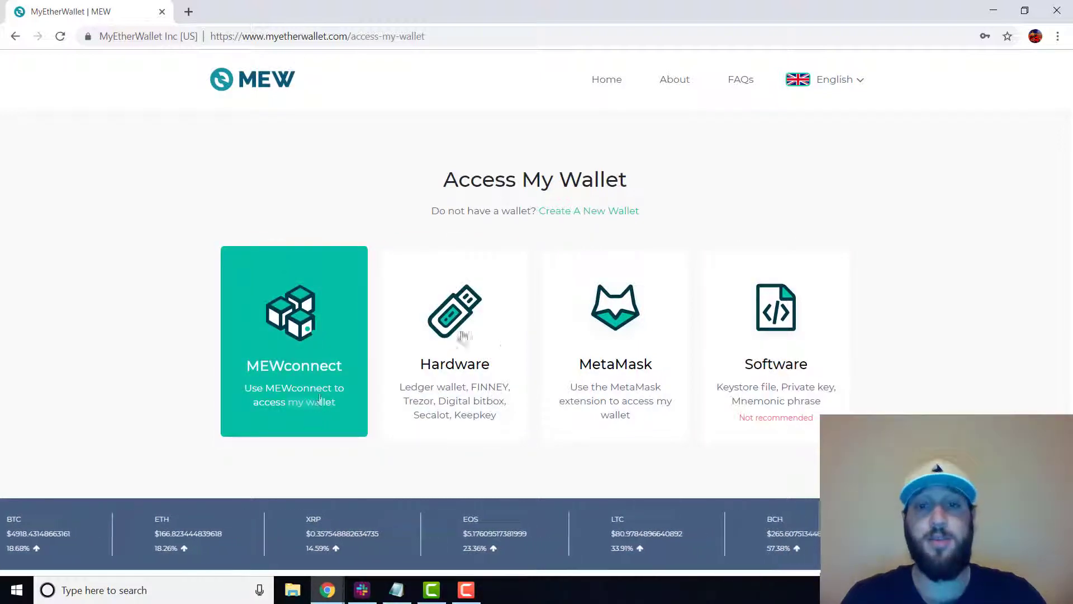
- Choose Software access with the Keystore File method
{"action": "left_click", "coordinate": [749, 336]}
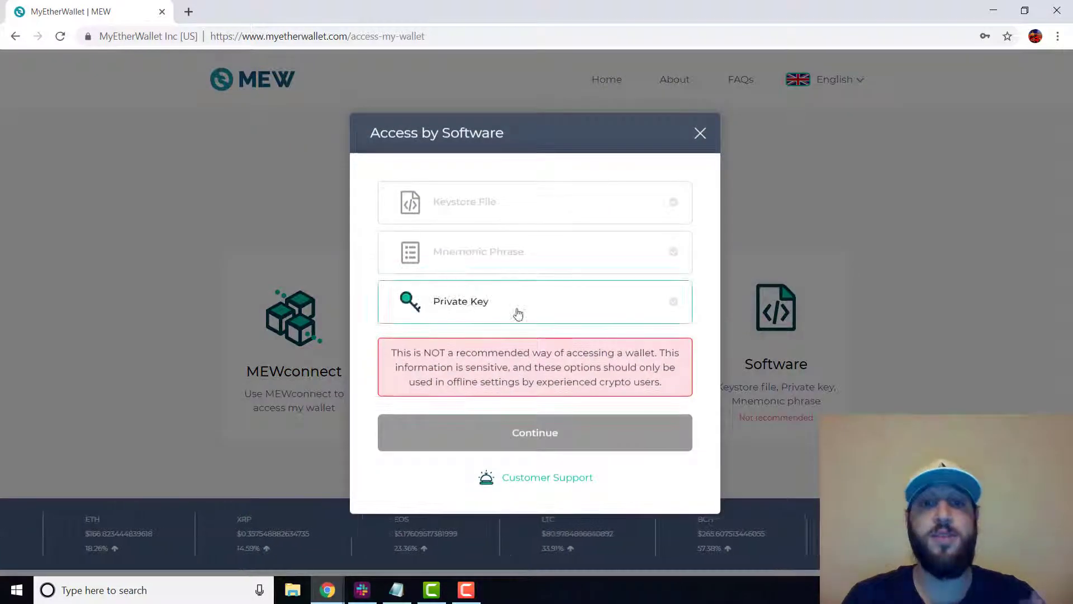
{"action": "left_click", "coordinate": [518, 209]}
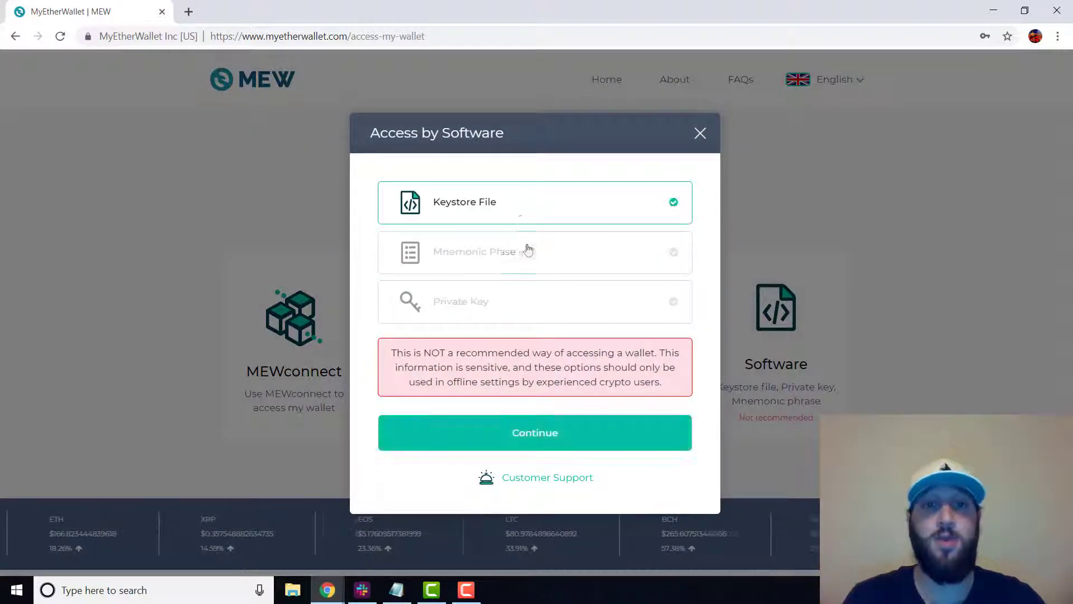
{"action": "left_click", "coordinate": [536, 429]}
- Open the UTC keystore file from the Desktop folder
{"action": "left_click", "coordinate": [56, 104]}
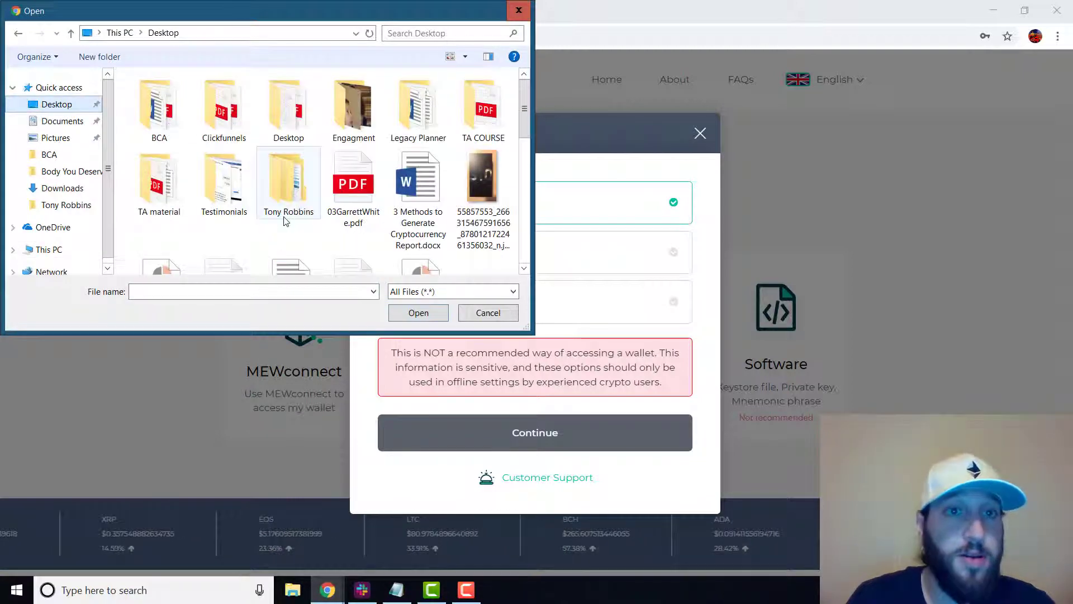
{"action": "left_click", "coordinate": [260, 291]}
{"action": "type", "text": "utc"}
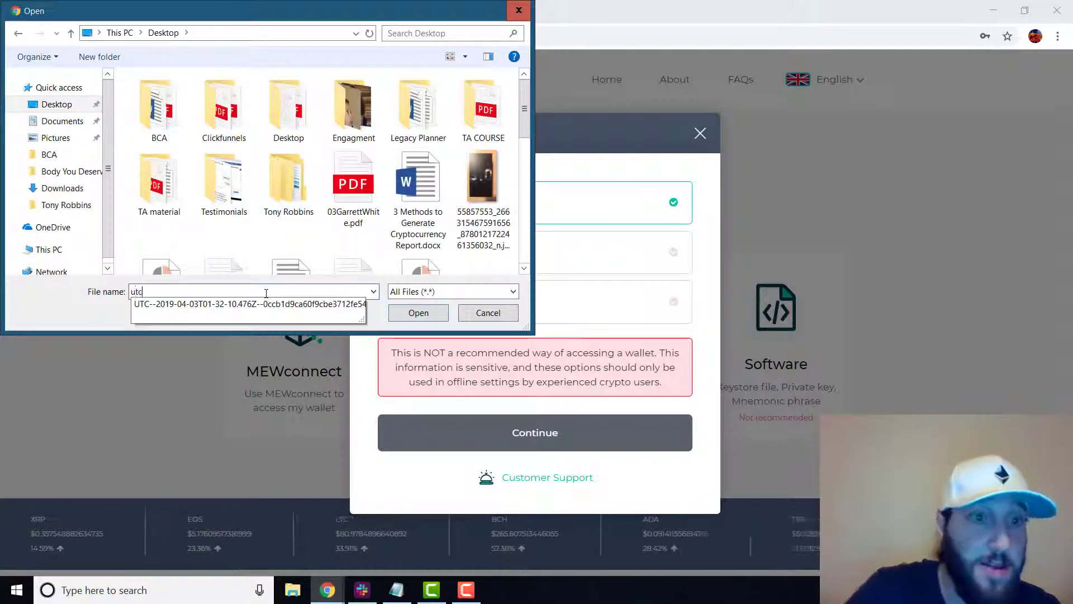
{"action": "left_click", "coordinate": [279, 304]}
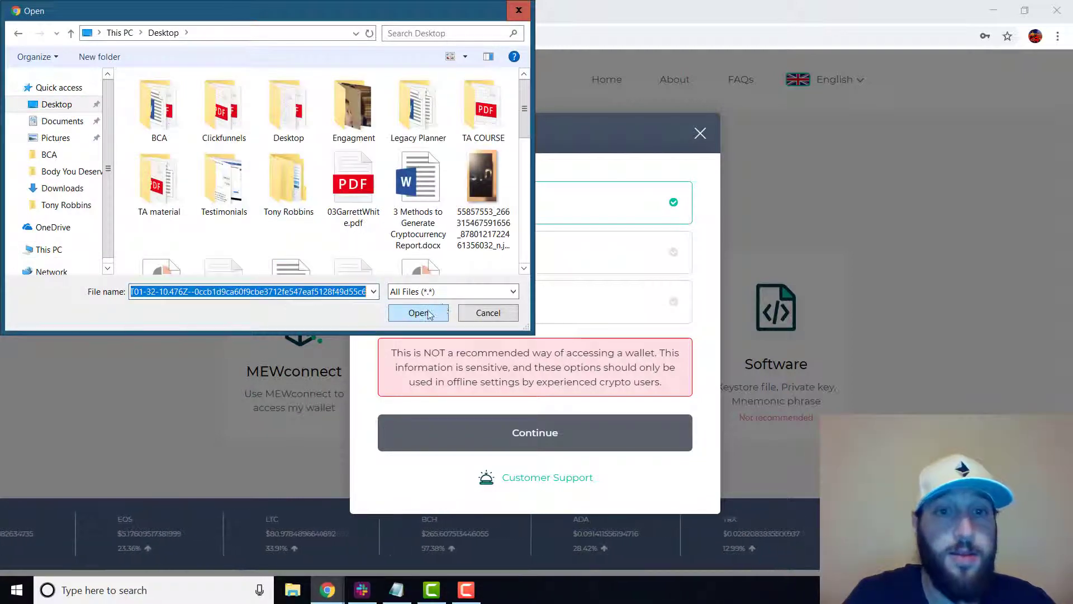
{"action": "left_click", "coordinate": [445, 311]}
- Unlock the wallet with the pasted password and enter 1000 as the ETH send amount
{"action": "key", "text": "ctrl+v"}
{"action": "key", "text": "Return"}
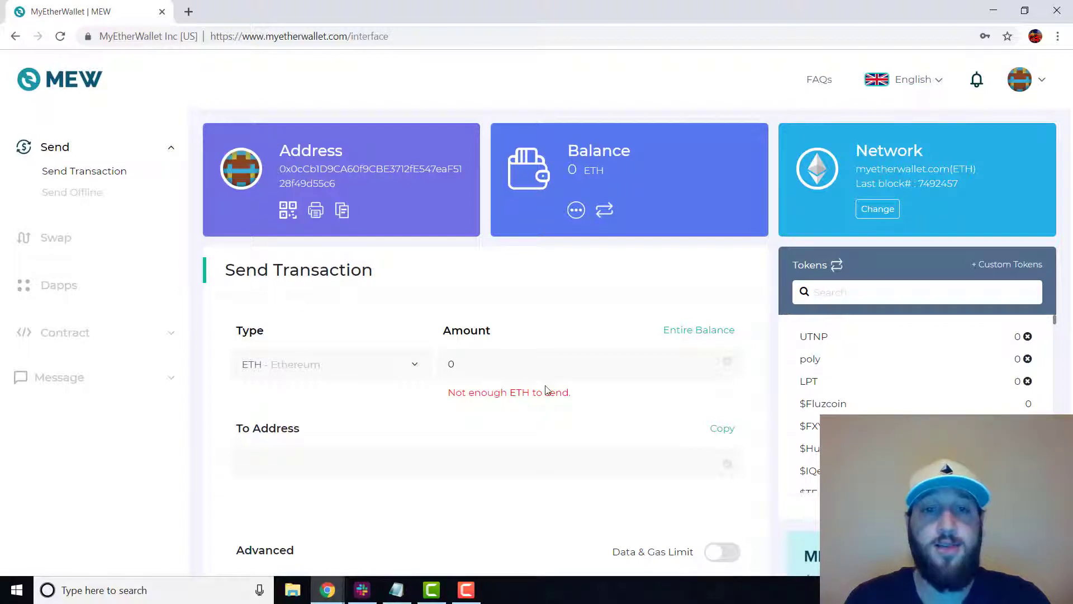
{"action": "key", "text": "Tab"}
{"action": "type", "text": "1000"}
{"action": "key", "text": "Tab"}
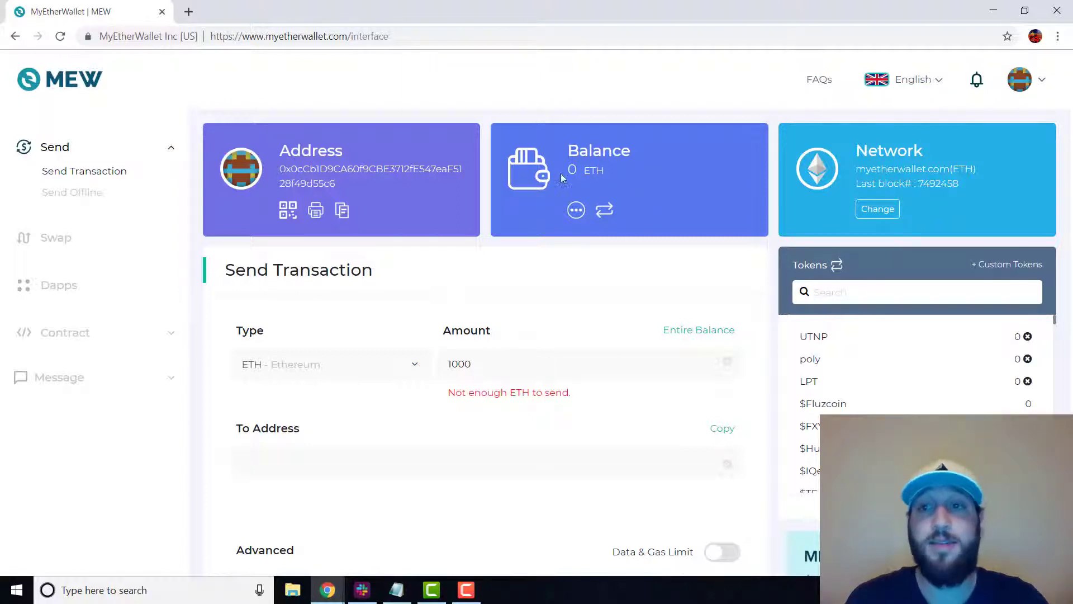
{"action": "left_click", "coordinate": [926, 300]}
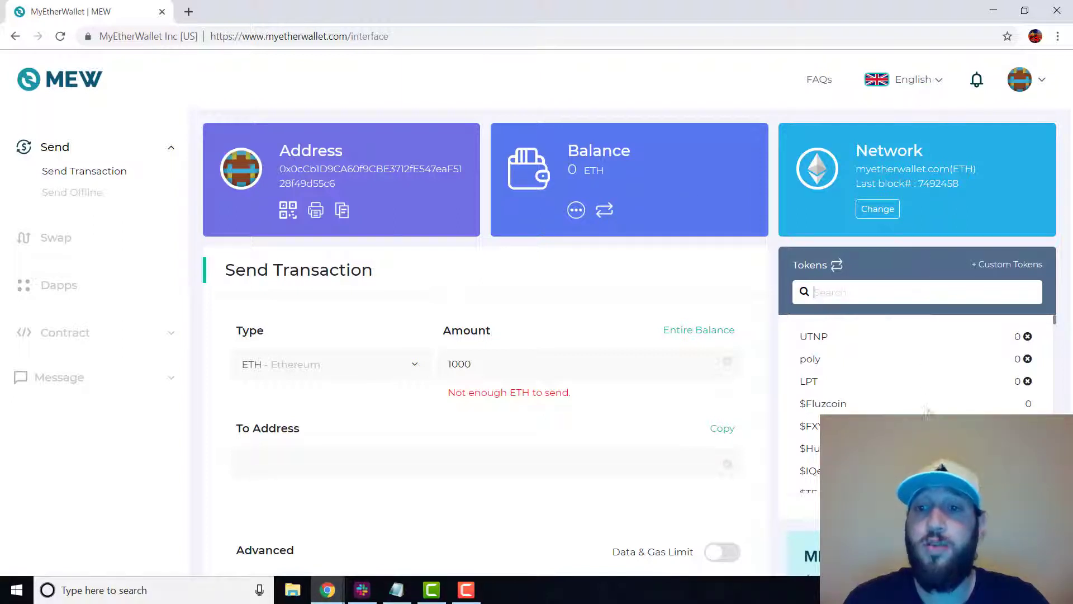
{"action": "scroll", "coordinate": [928, 408], "scroll_direction": "down", "scroll_amount": 20}
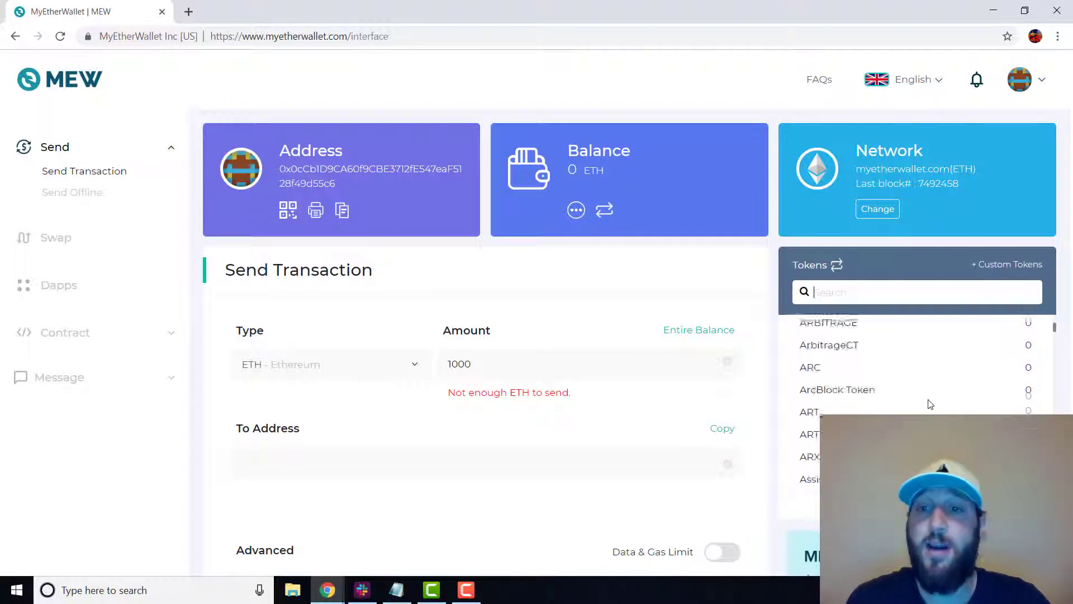
{"action": "scroll", "coordinate": [930, 404], "scroll_direction": "down", "scroll_amount": 20}
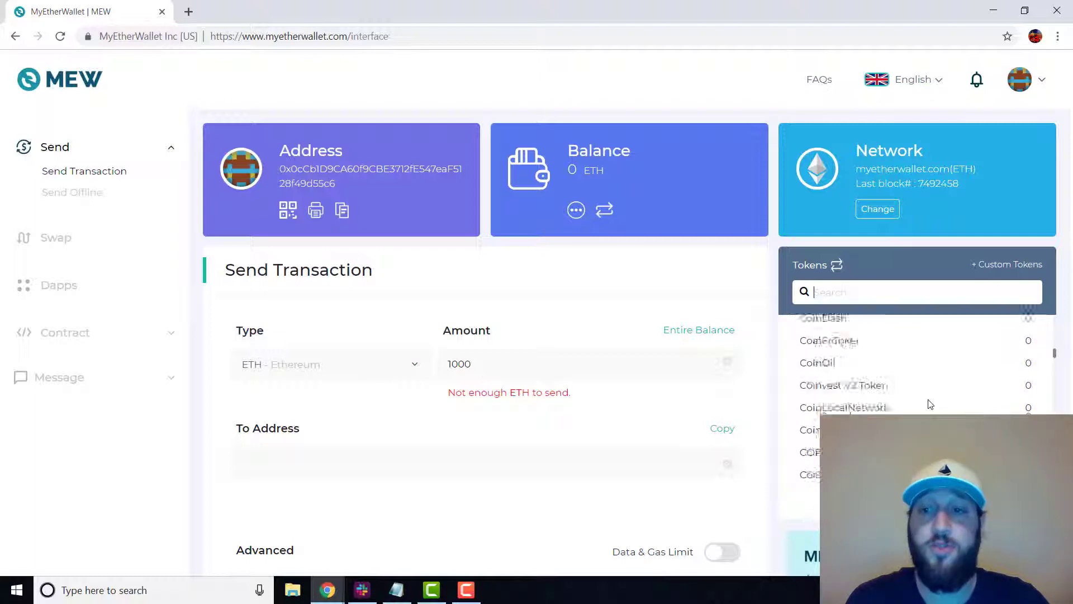
{"action": "scroll", "coordinate": [931, 404], "scroll_direction": "up", "scroll_amount": 20}
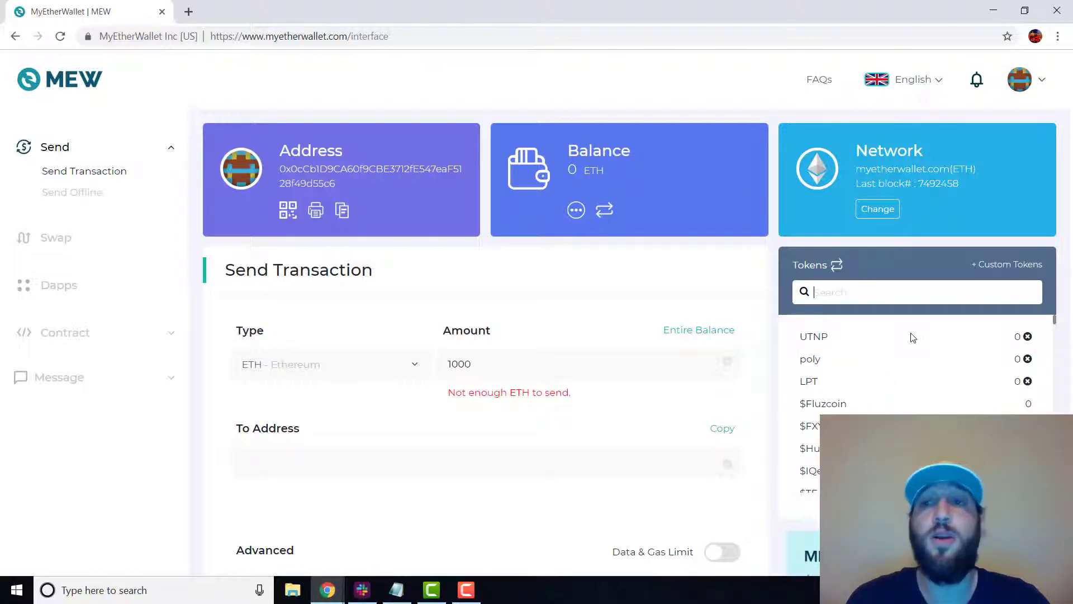
{"action": "left_click", "coordinate": [1007, 264]}
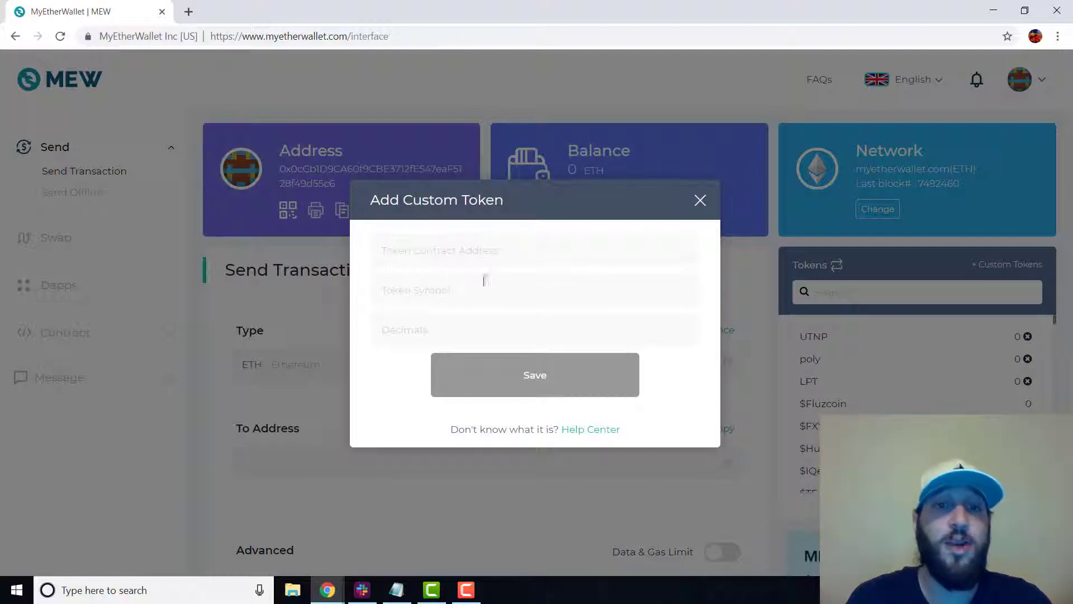
{"action": "left_click", "coordinate": [699, 200]}
{"action": "left_click", "coordinate": [347, 362]}
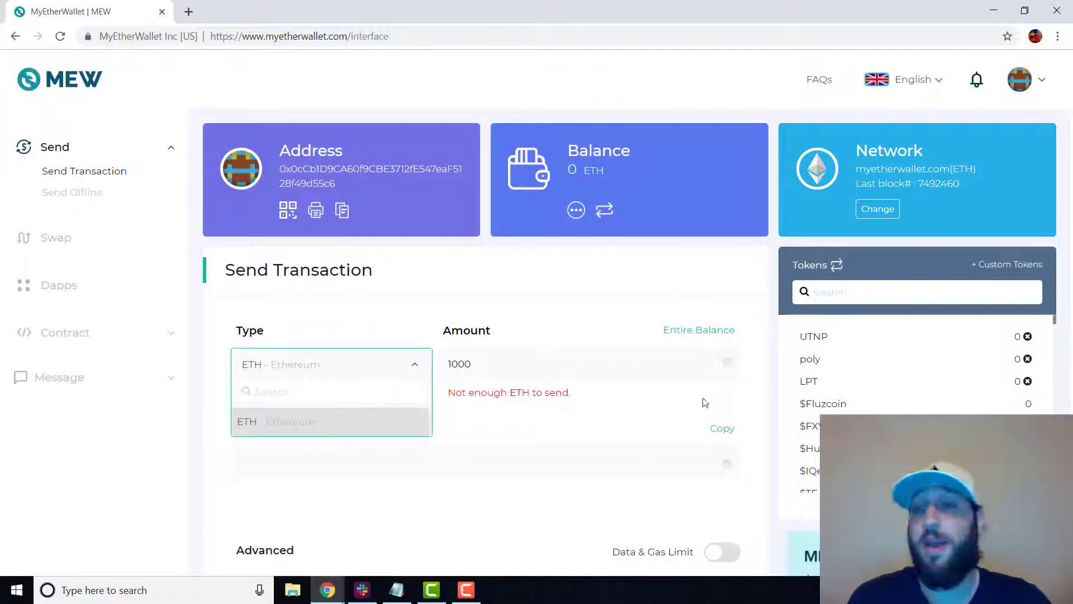
{"action": "left_click", "coordinate": [390, 365]}
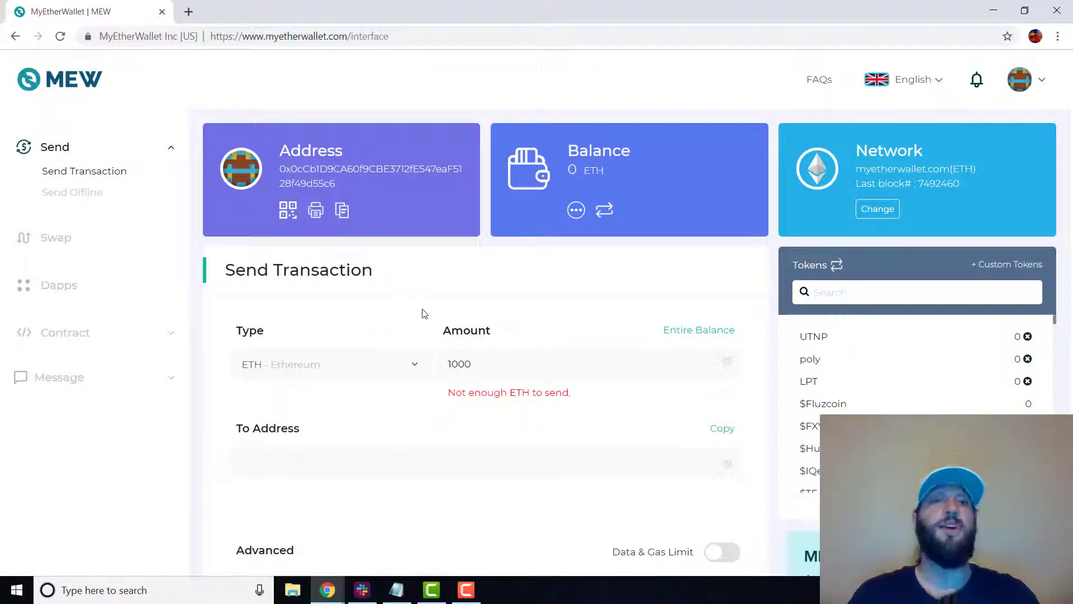